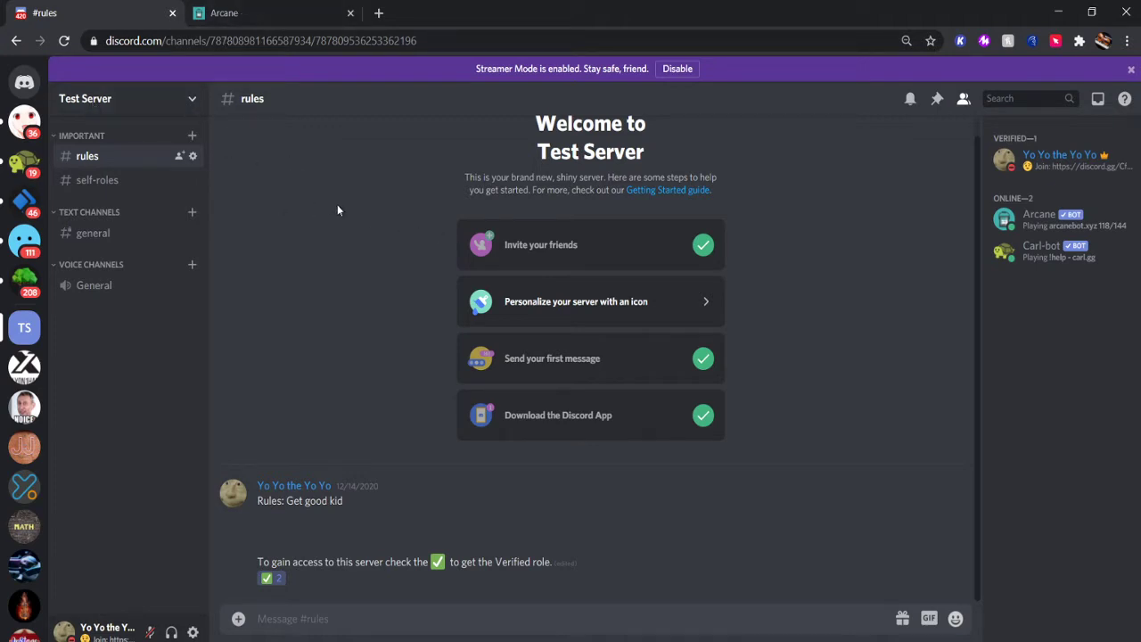
Step: Open the server's Roles settings and inspect Fan (Level 5), Enthusiast (Level 10) and Insane Fan (Level 20)
left_click(147, 100)
left_click(134, 190)
left_click(257, 150)
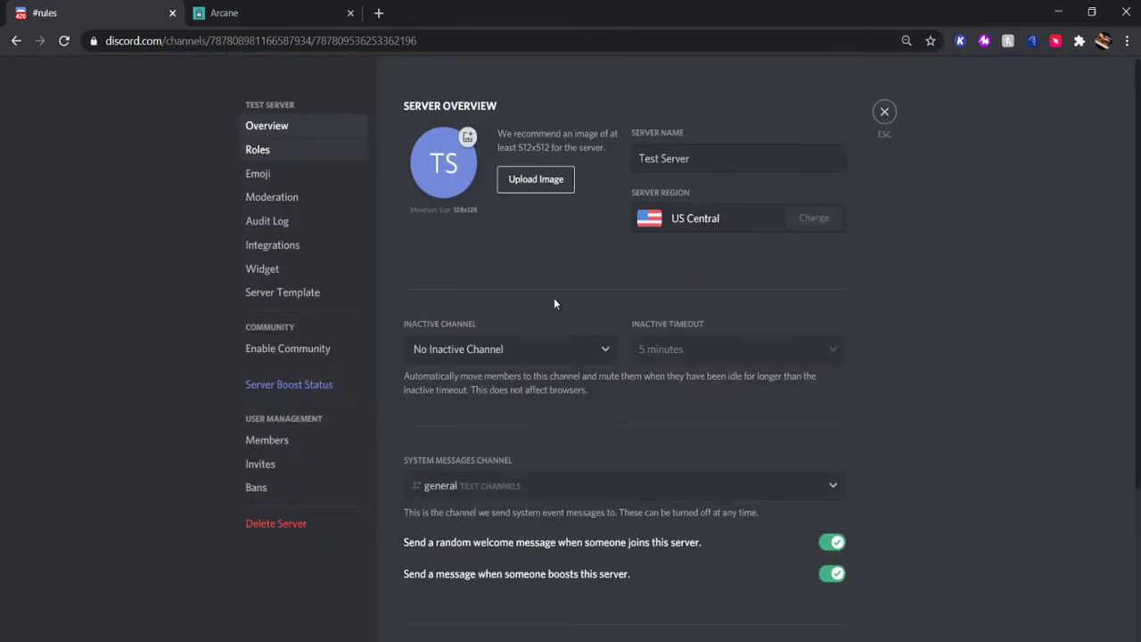
left_click(437, 219)
left_click(443, 197)
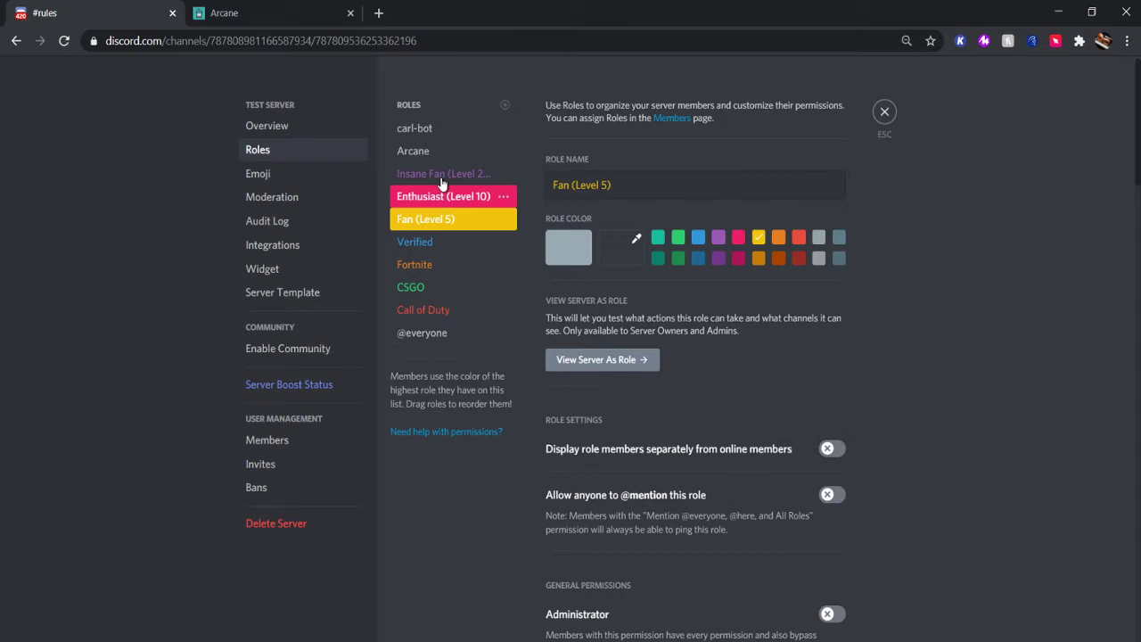
left_click(446, 176)
left_click(444, 220)
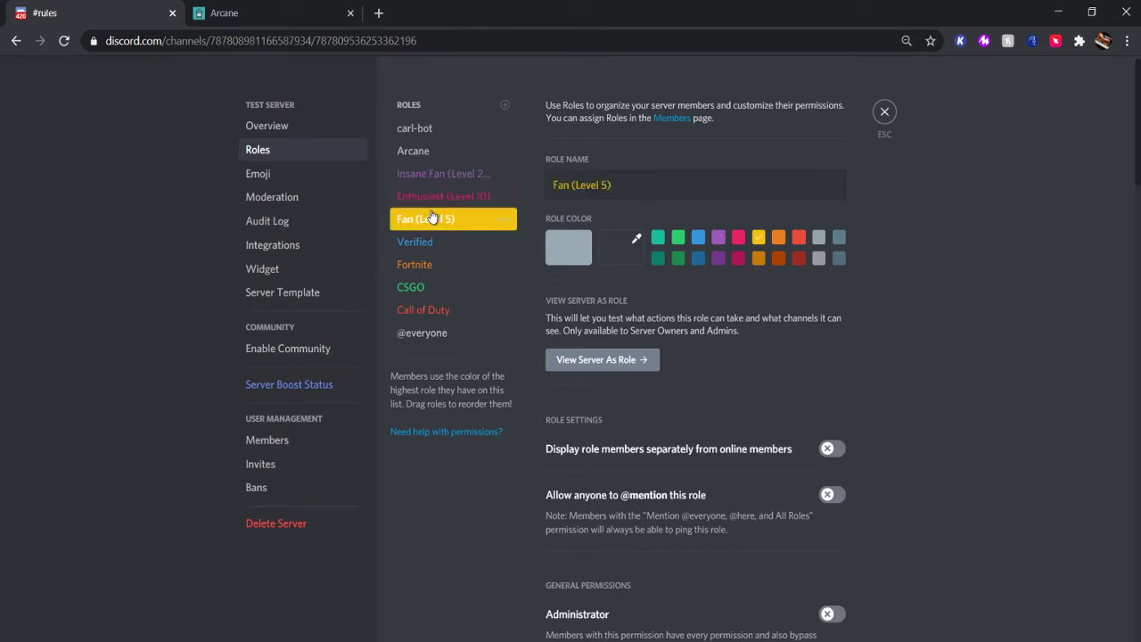
left_click(435, 198)
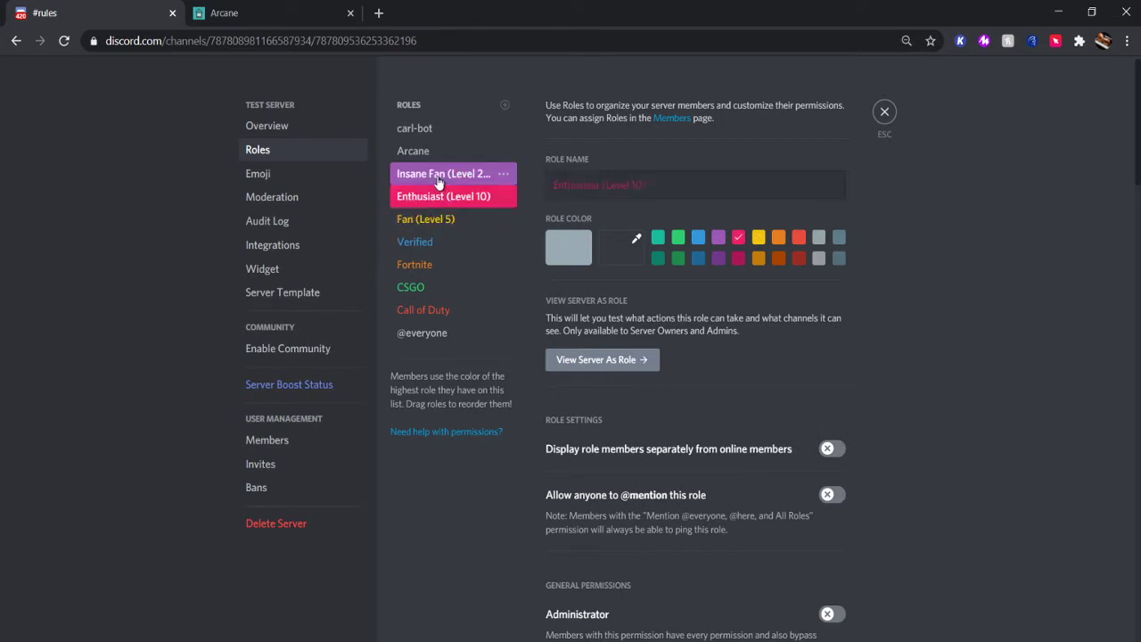
left_click(438, 182)
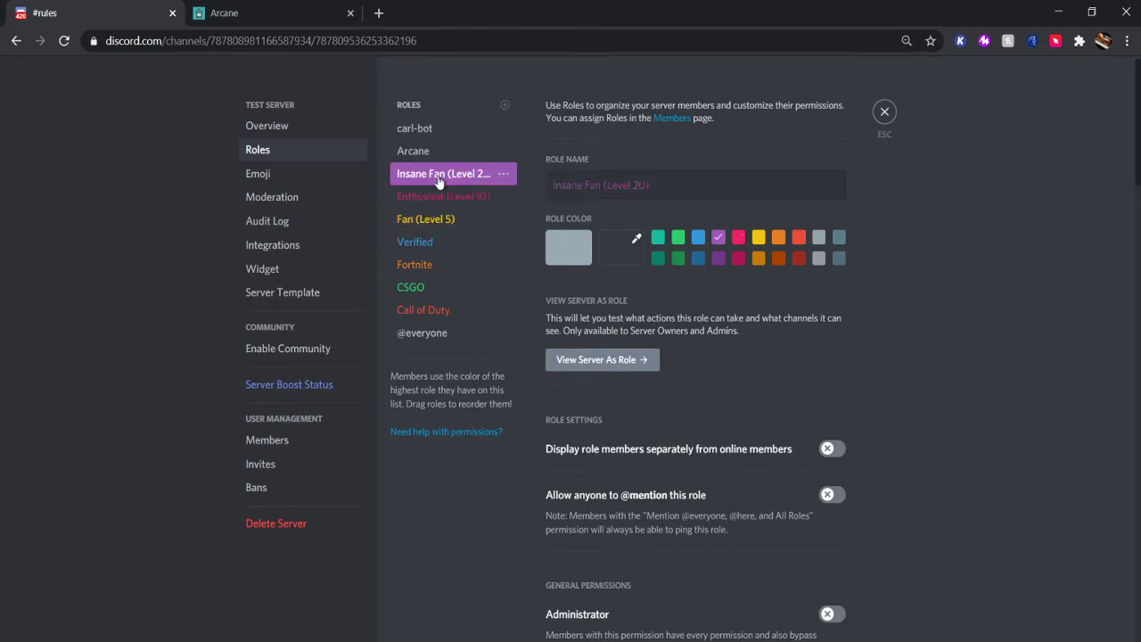
left_click(457, 224)
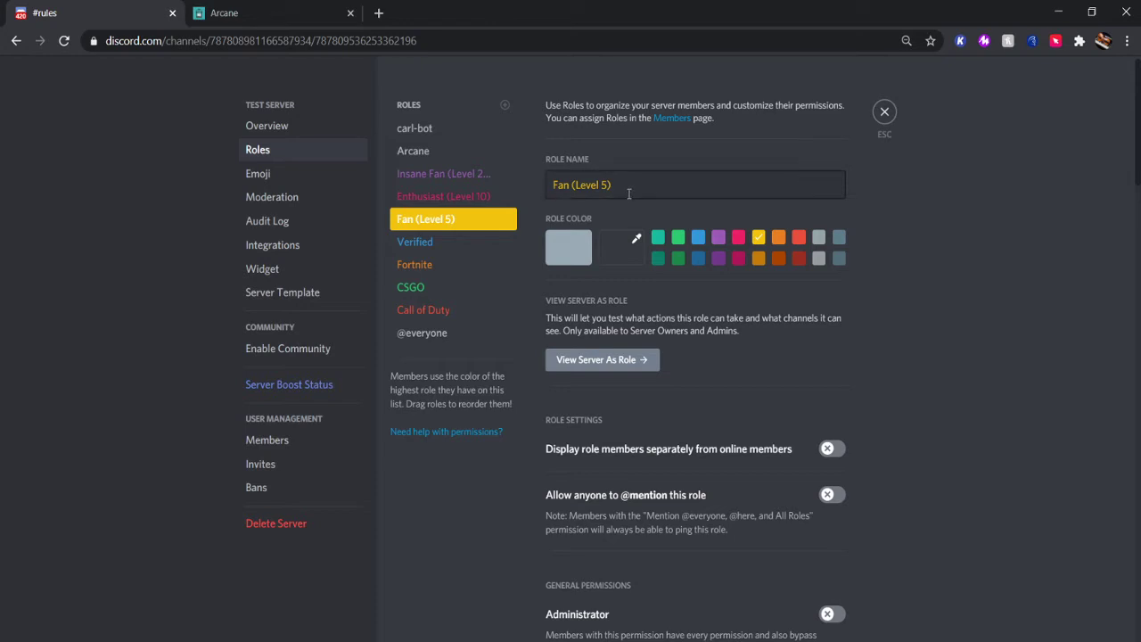
left_click(481, 199)
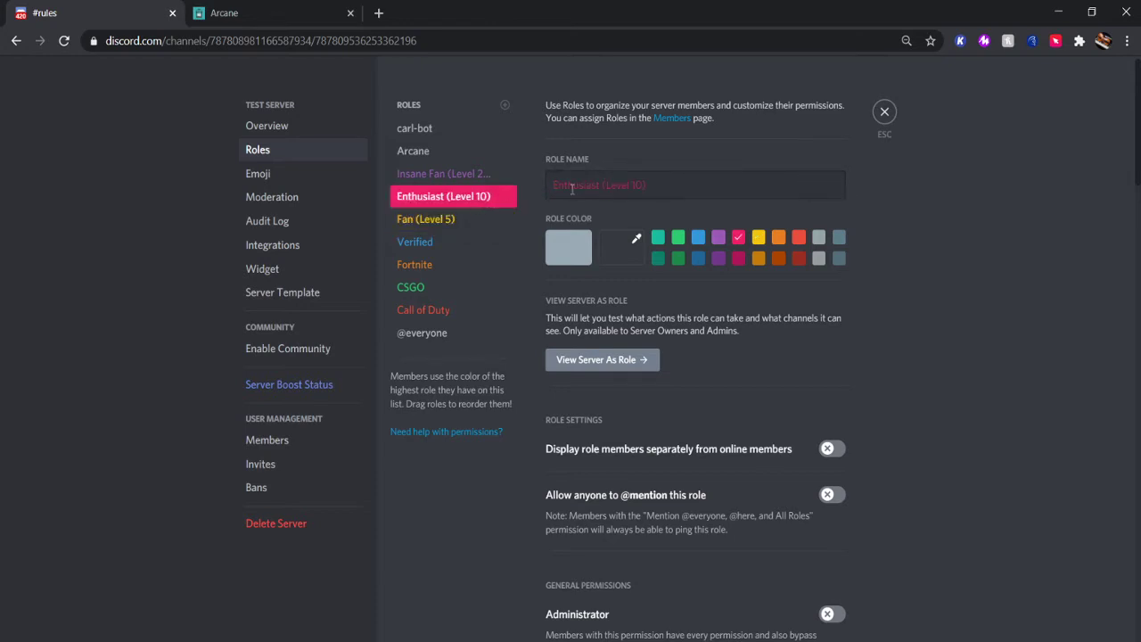
left_click(427, 173)
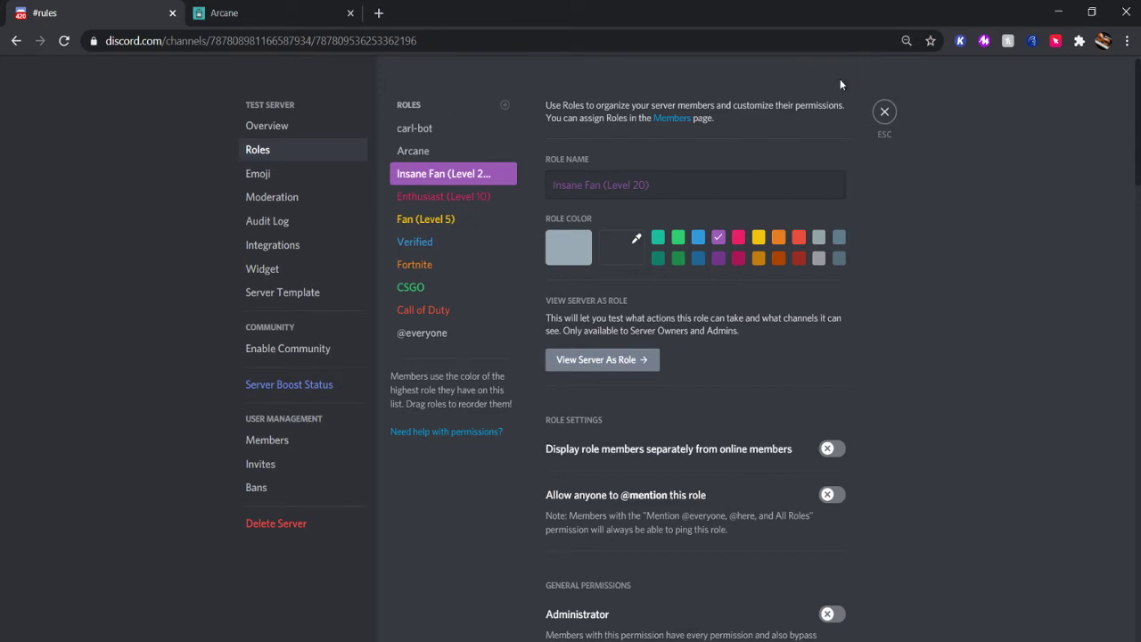
Step: Close server settings, check the Arcane dashboard, then open the Arcane bot's profile card
left_click(884, 114)
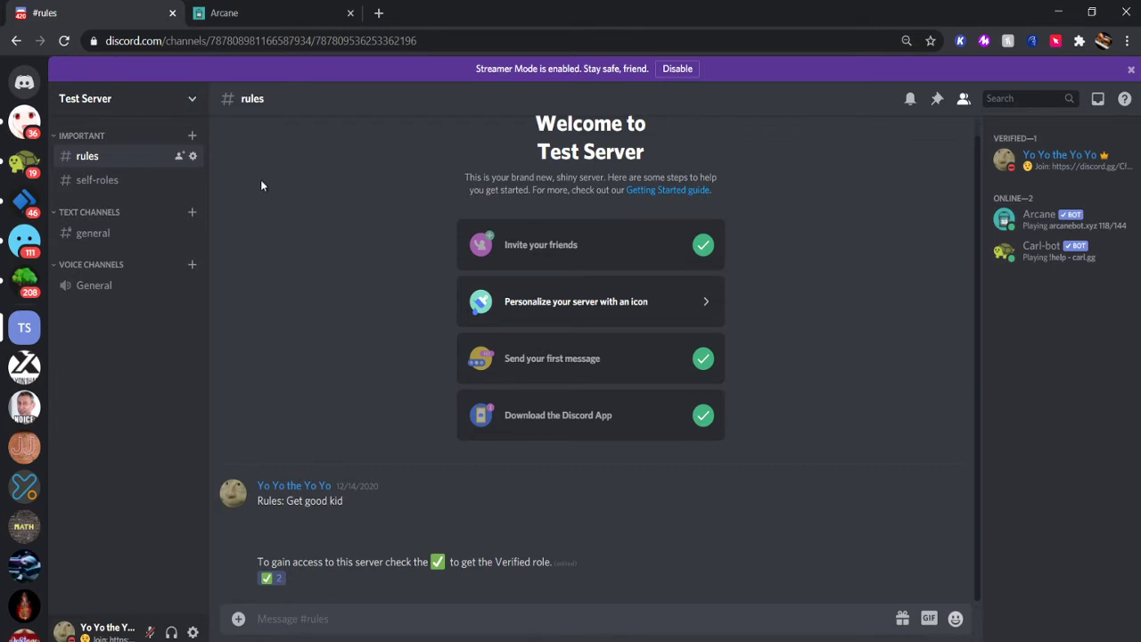
left_click(266, 15)
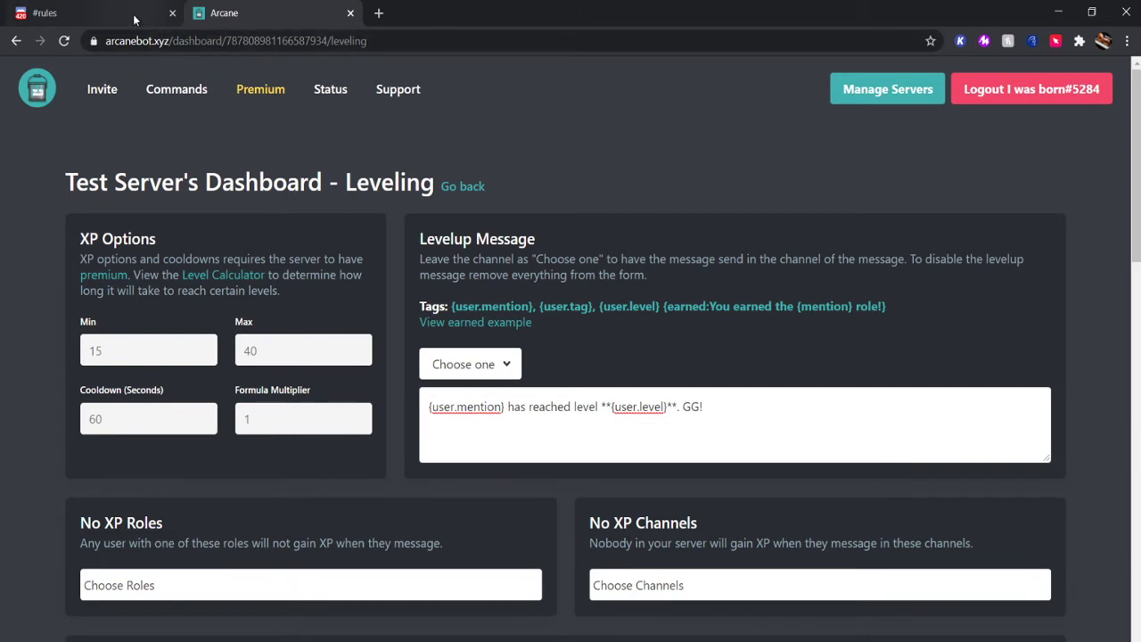
left_click(133, 14)
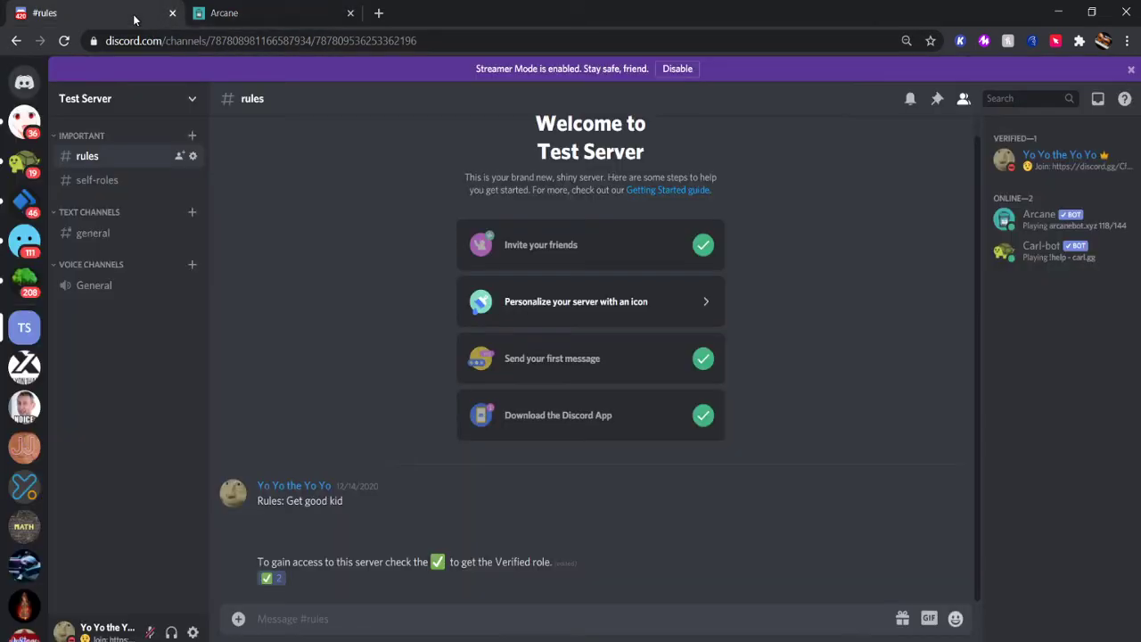
left_click(1043, 229)
left_click(816, 345)
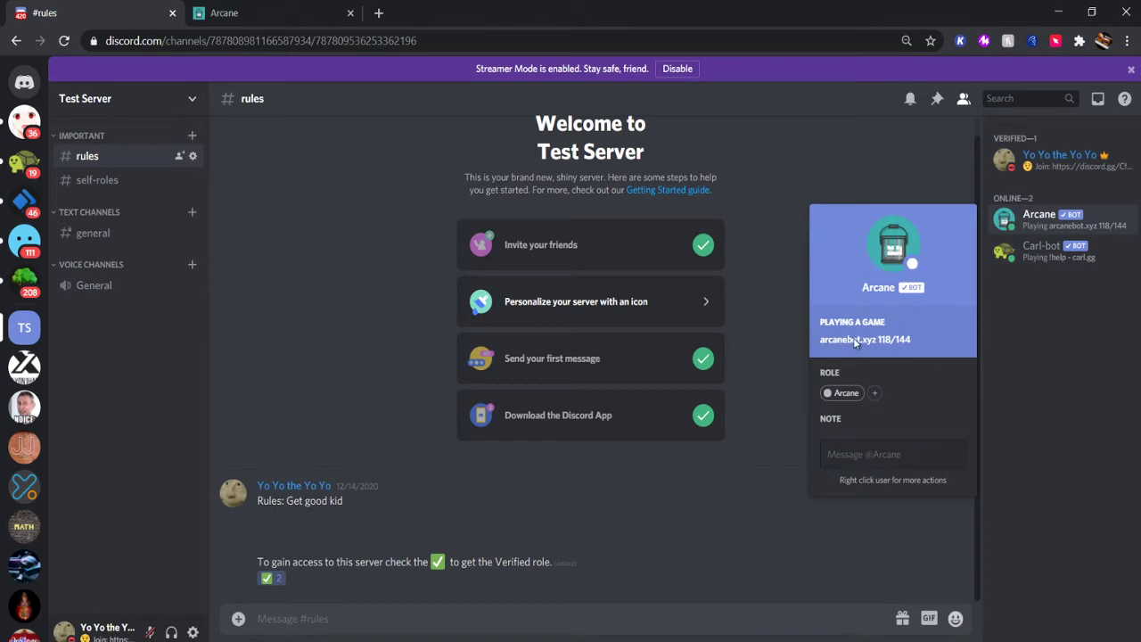
Step: Return to the Arcane leveling dashboard and scroll down to the Role Rewards section
left_click(756, 195)
left_click(268, 12)
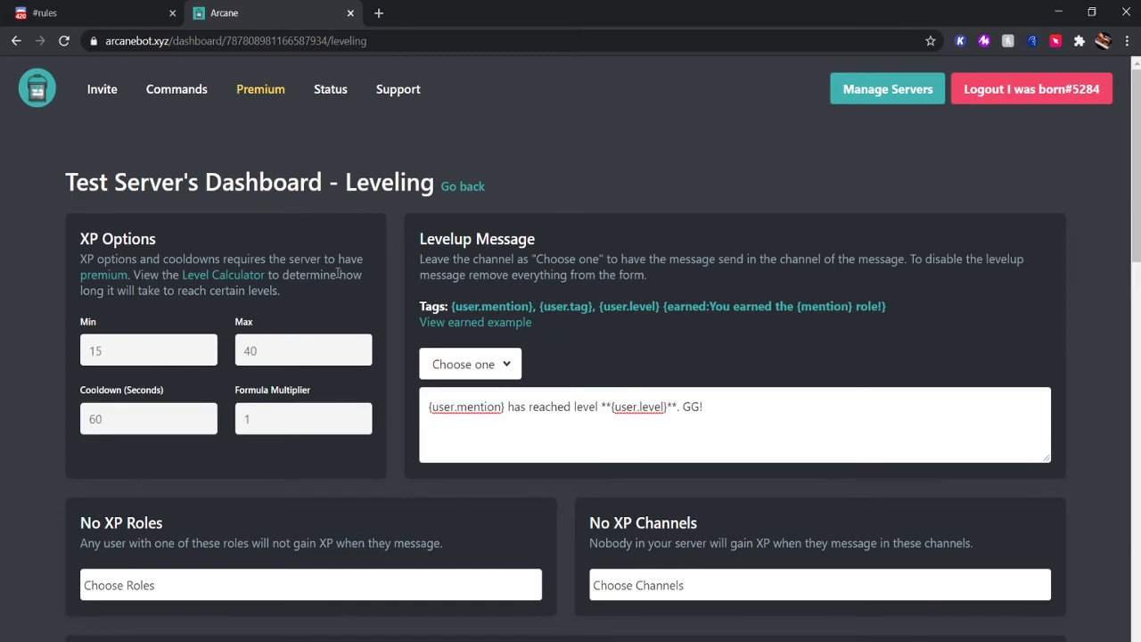
scroll(279, 285, "down", 5)
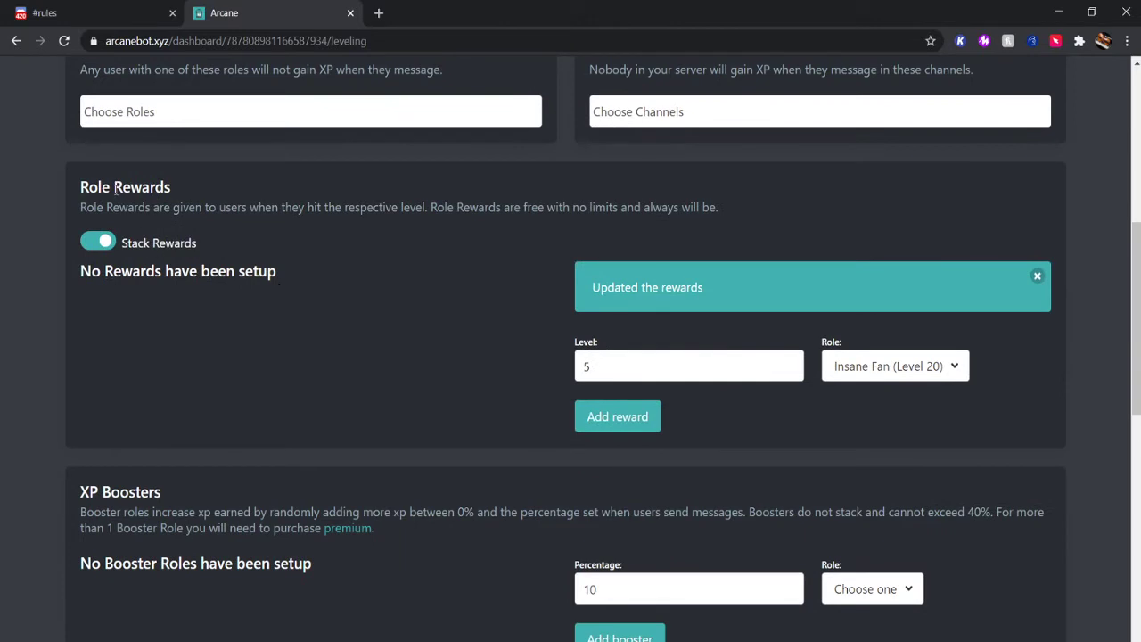
left_click_drag(116, 189, 176, 196)
left_click(174, 201)
Step: Add role rewards Fan (Level 5) at level 5 and Enthusiast (Level 10) at level 10
left_click(596, 363)
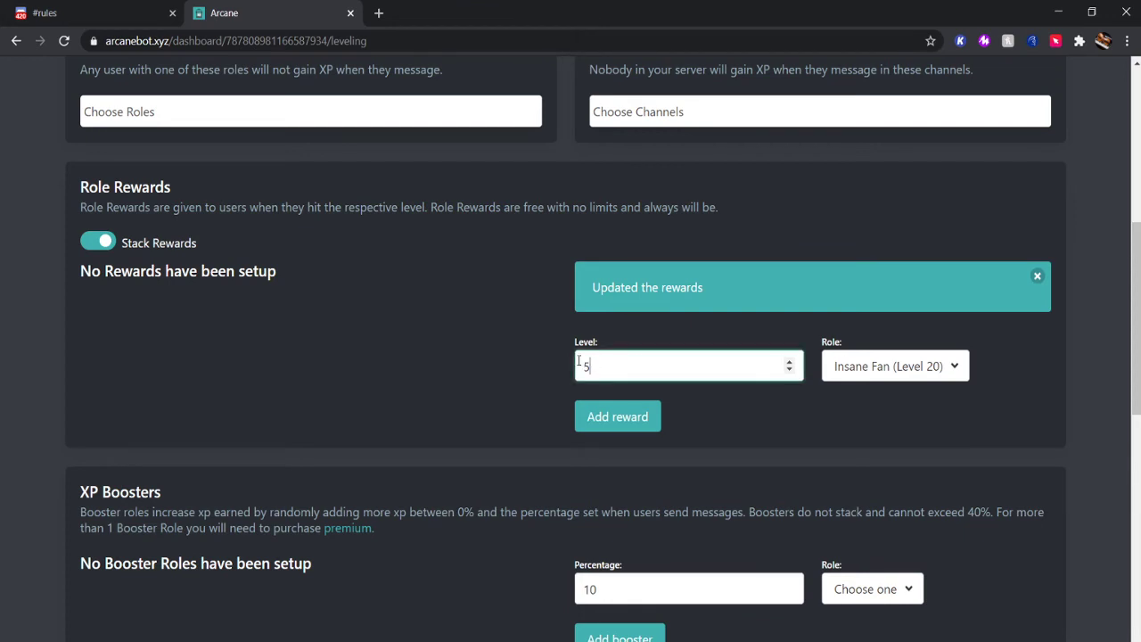
left_click(838, 375)
left_click(874, 535)
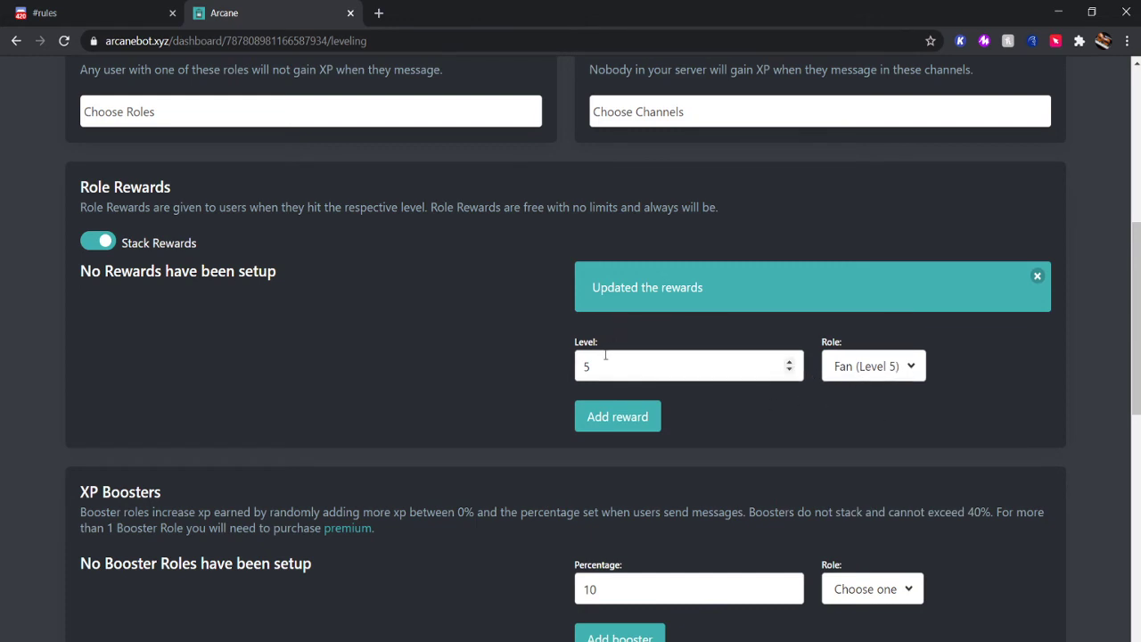
left_click(606, 421)
left_click(663, 359)
key("BackSpace")
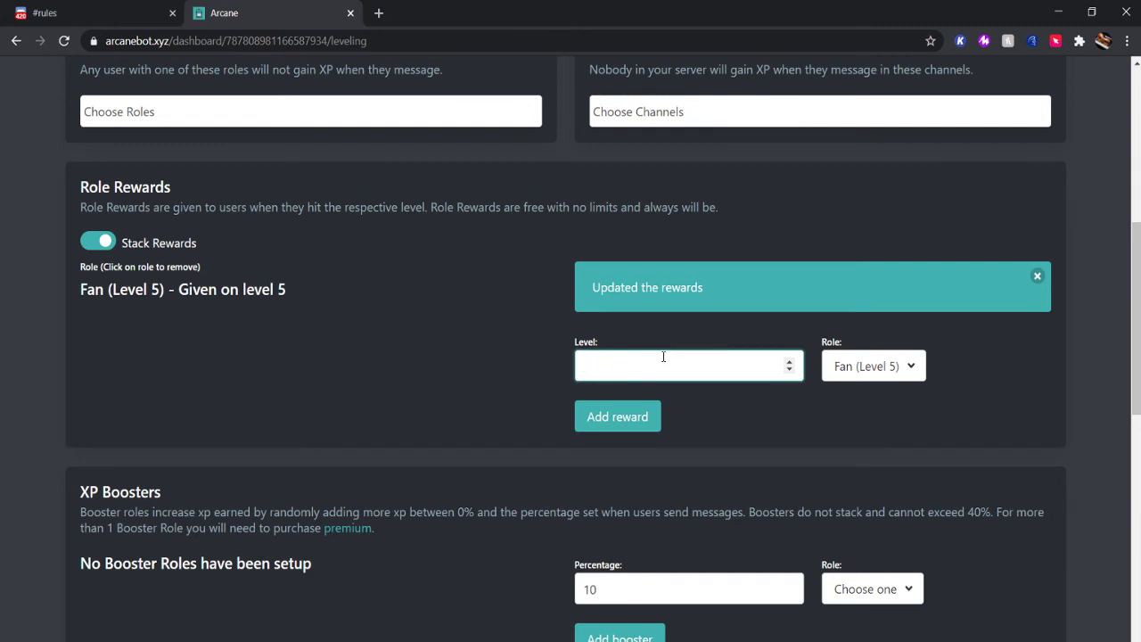
type("10")
left_click(879, 366)
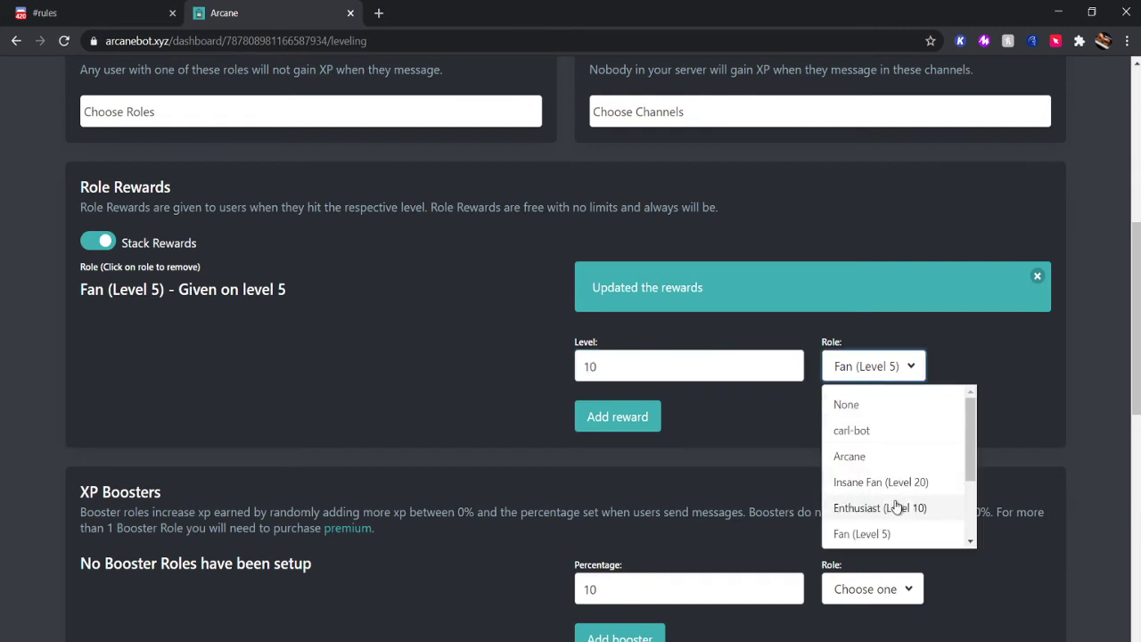
left_click(897, 507)
left_click(624, 416)
Step: Add Insane Fan (Level 20) as the level 20 reward and go back to Discord
left_click(641, 368)
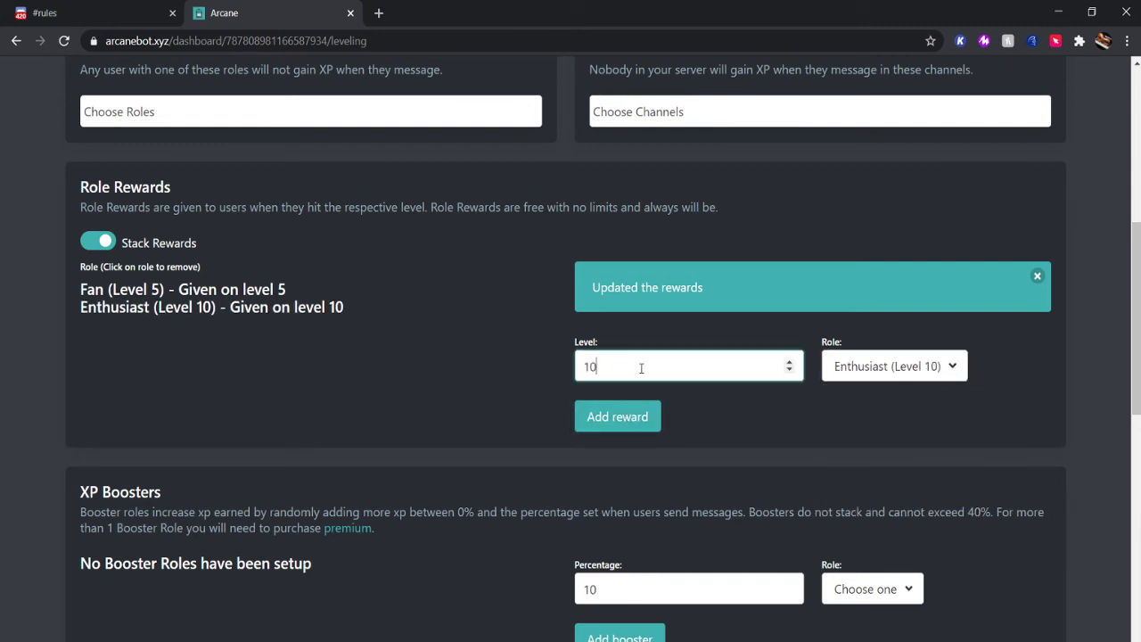
key("BackSpace")
key("BackSpace")
type("20")
left_click(907, 378)
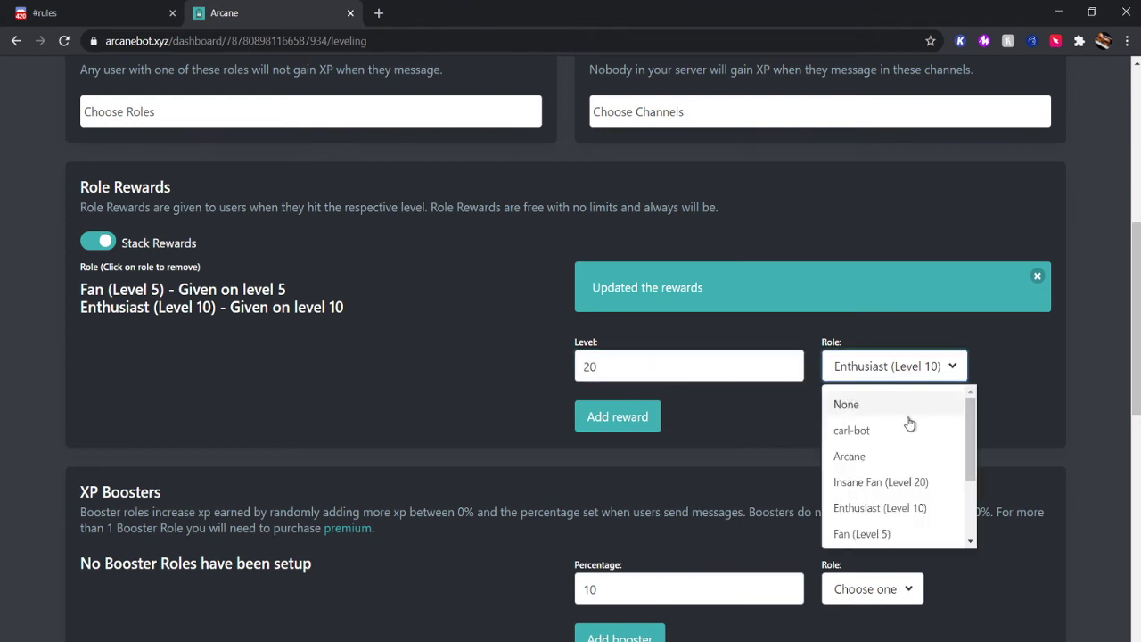
left_click(907, 482)
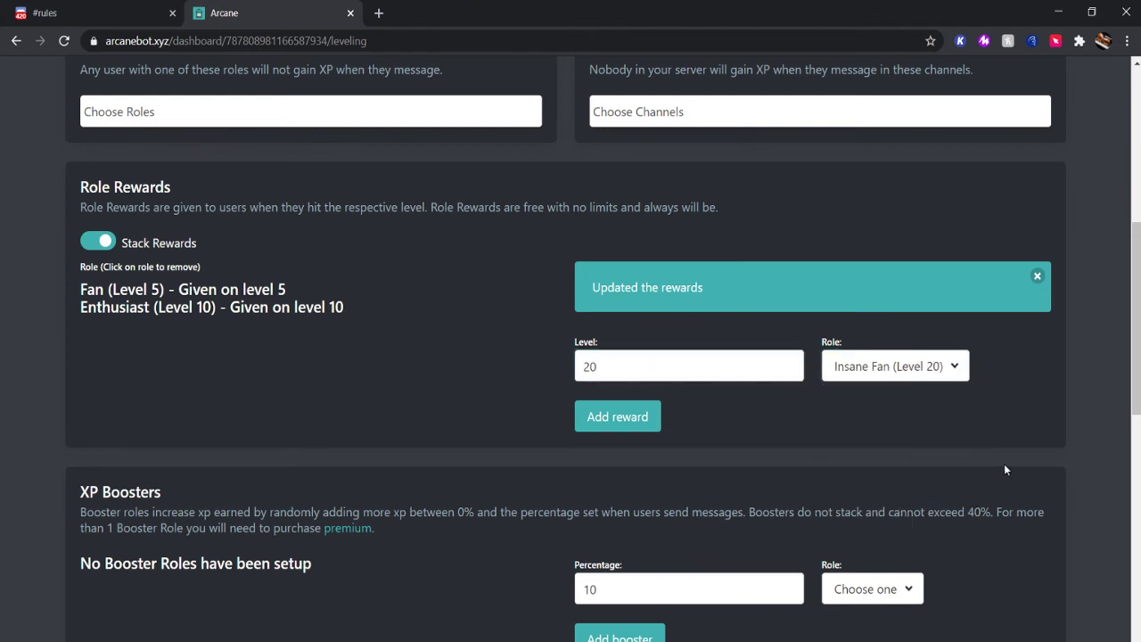
left_click(604, 427)
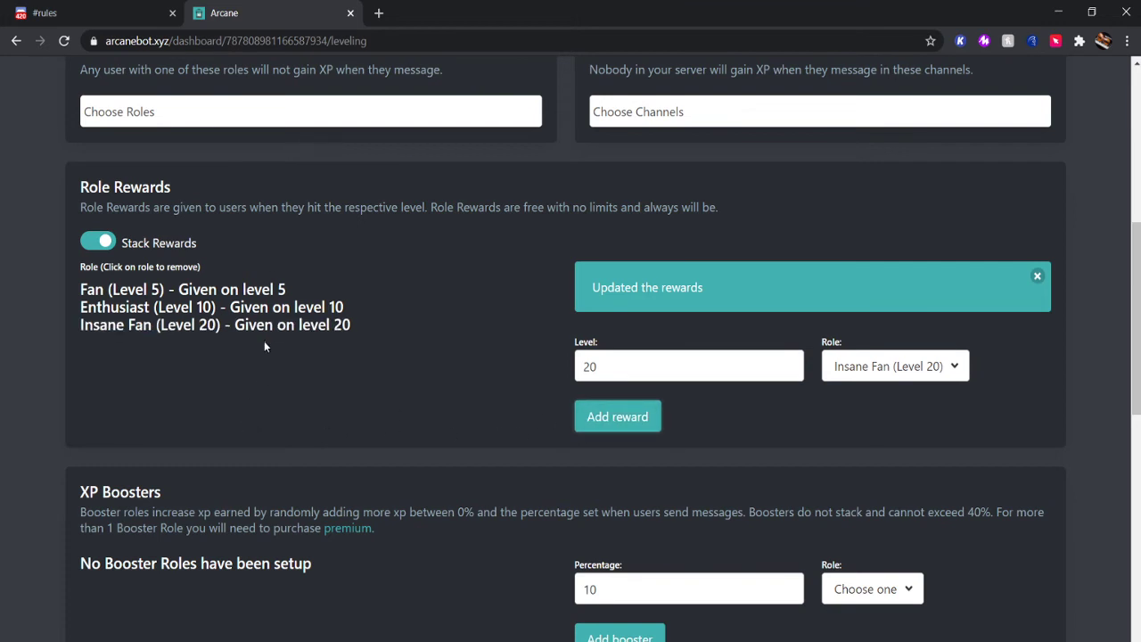
left_click(89, 9)
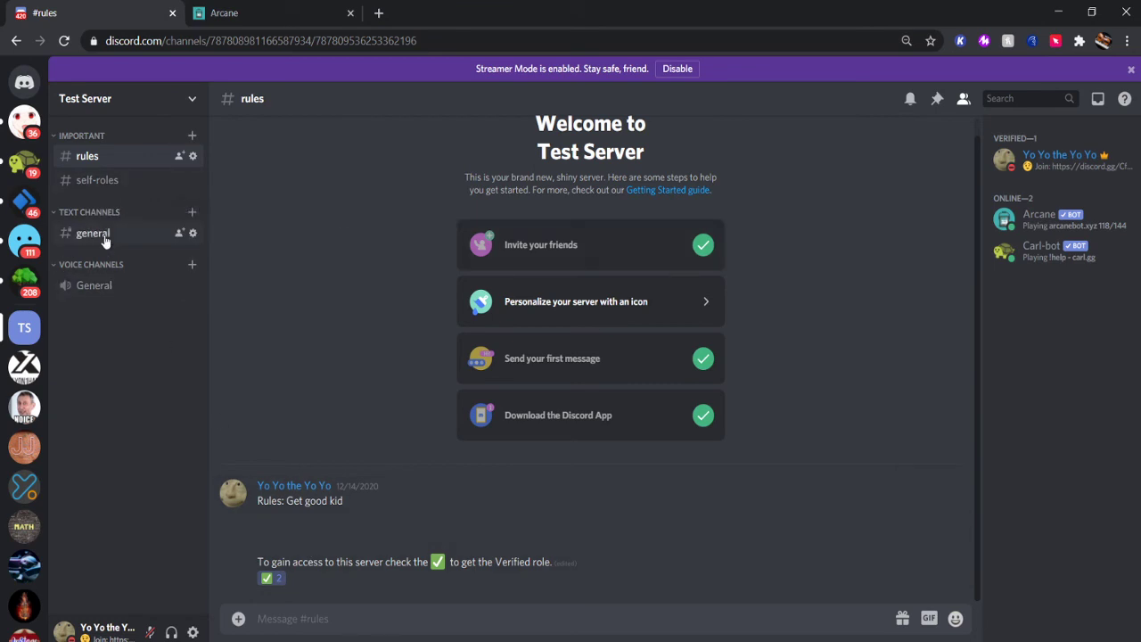
Step: In #general, send 'asetlevel' with your member mention and 5, then check the profile's roles
left_click(75, 239)
type("asetlev")
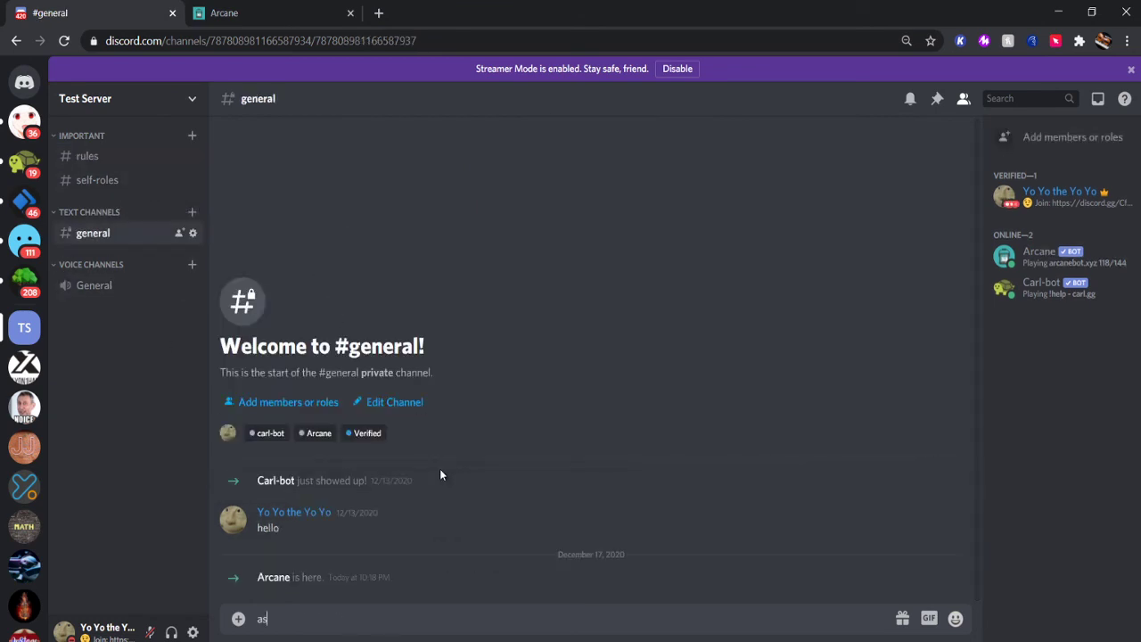
type("el @yo")
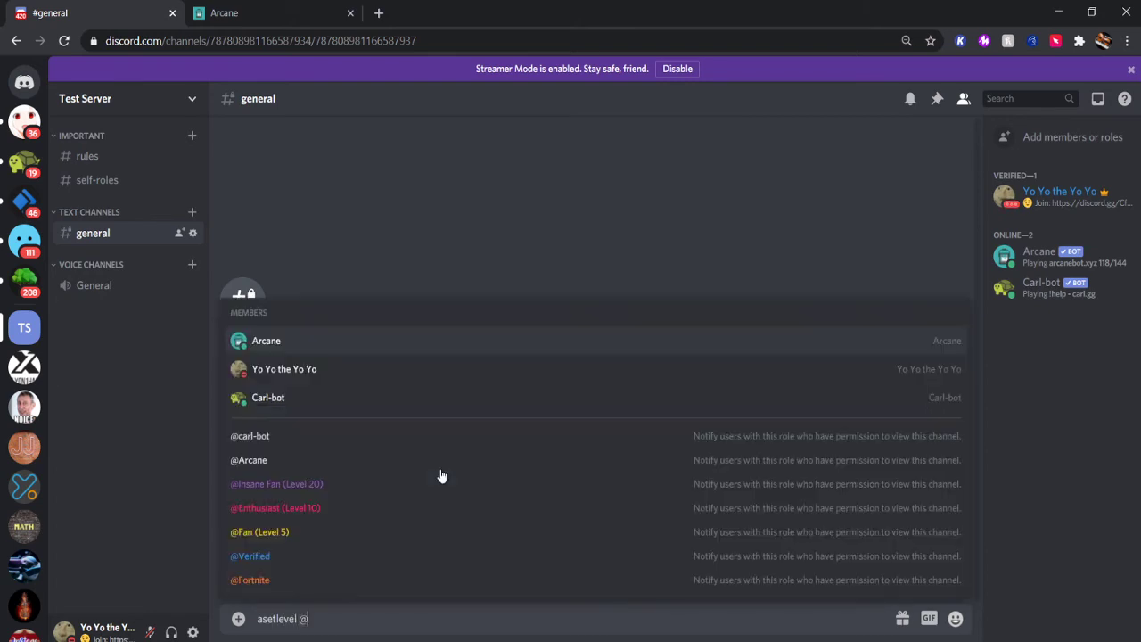
key("Tab")
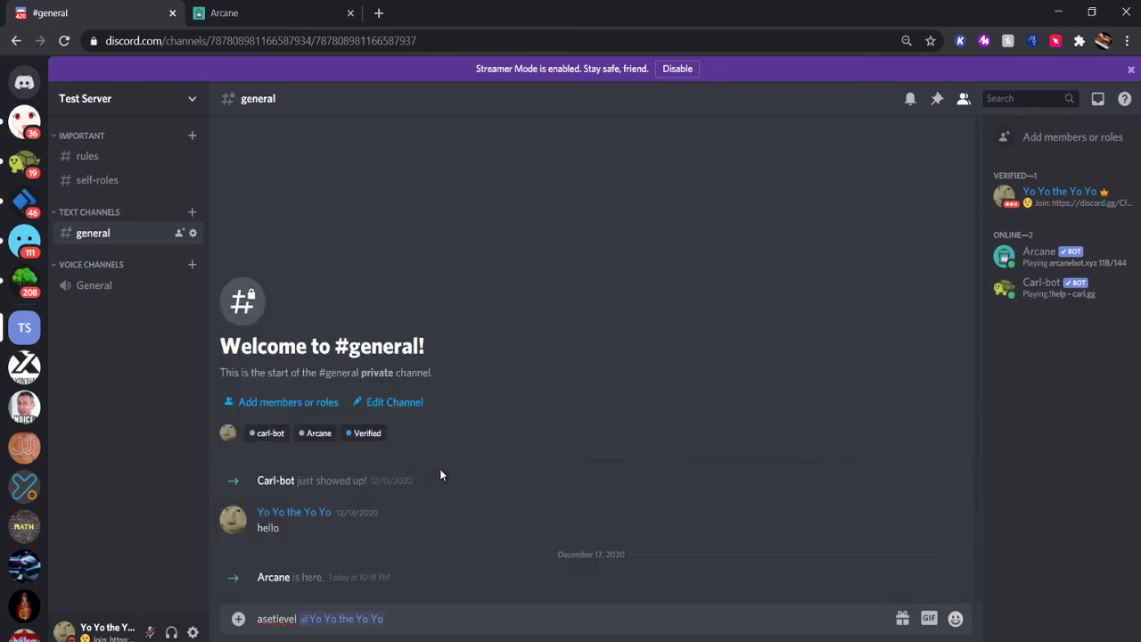
type("5")
key("Return")
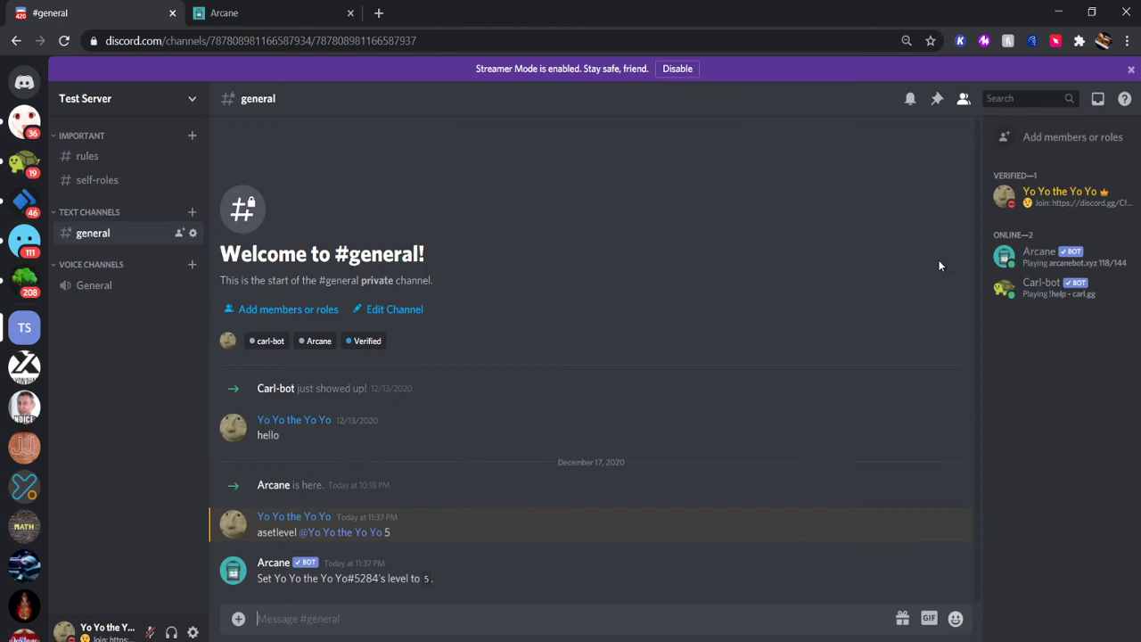
left_click(1045, 214)
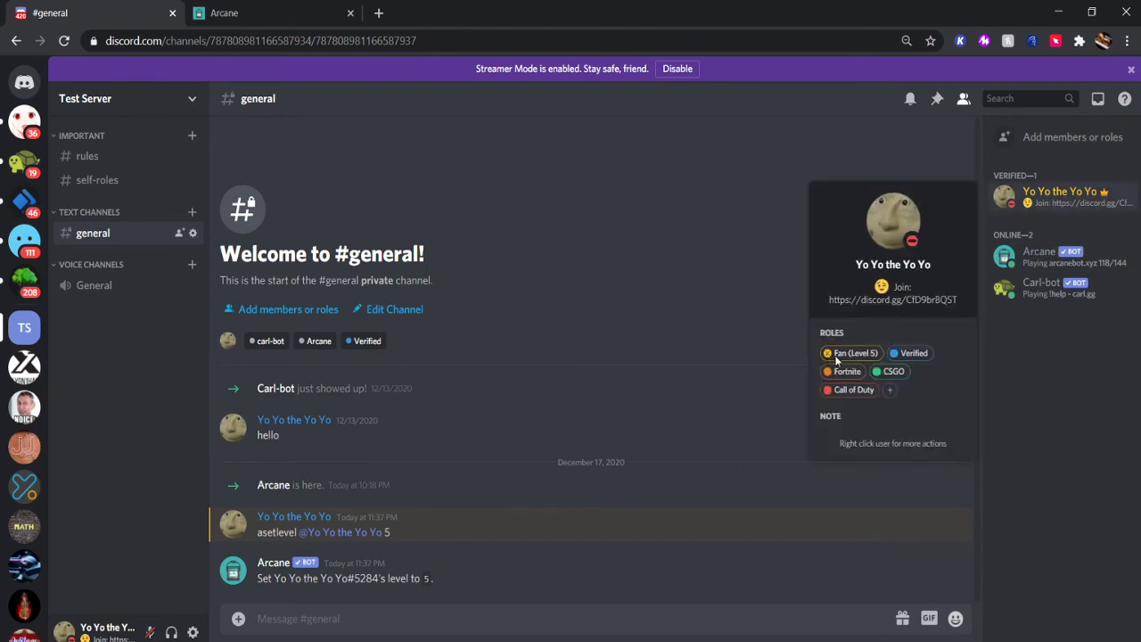
Step: Send 'asetlevel' with your mention and 10, then confirm the Enthusiast role in the profile
left_click(519, 617)
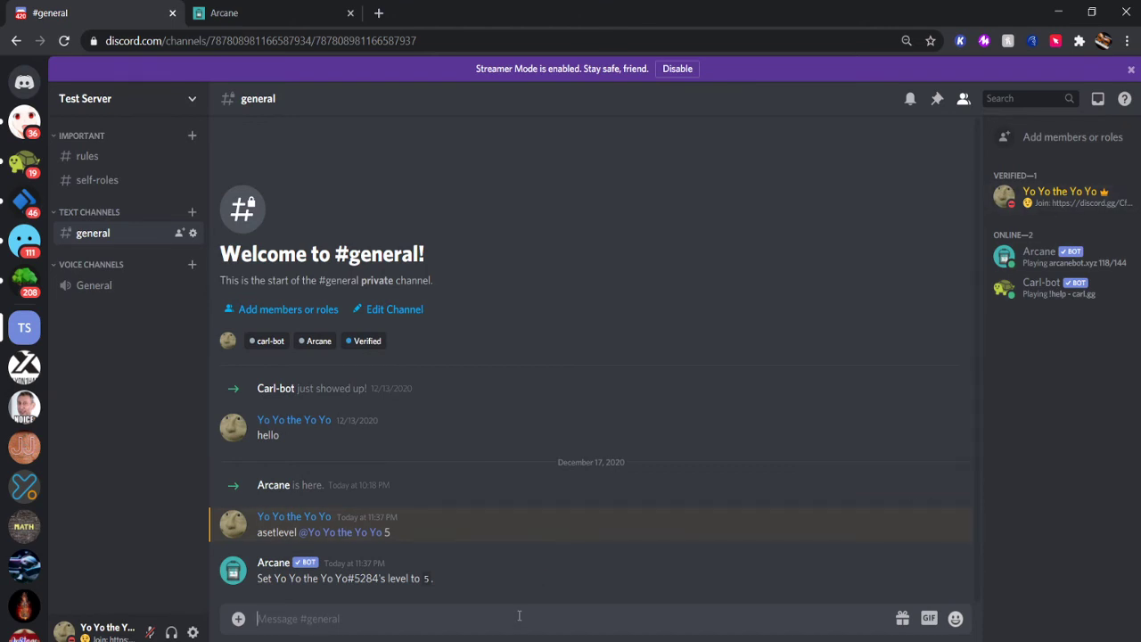
type("asetlevel")
type(" @yo")
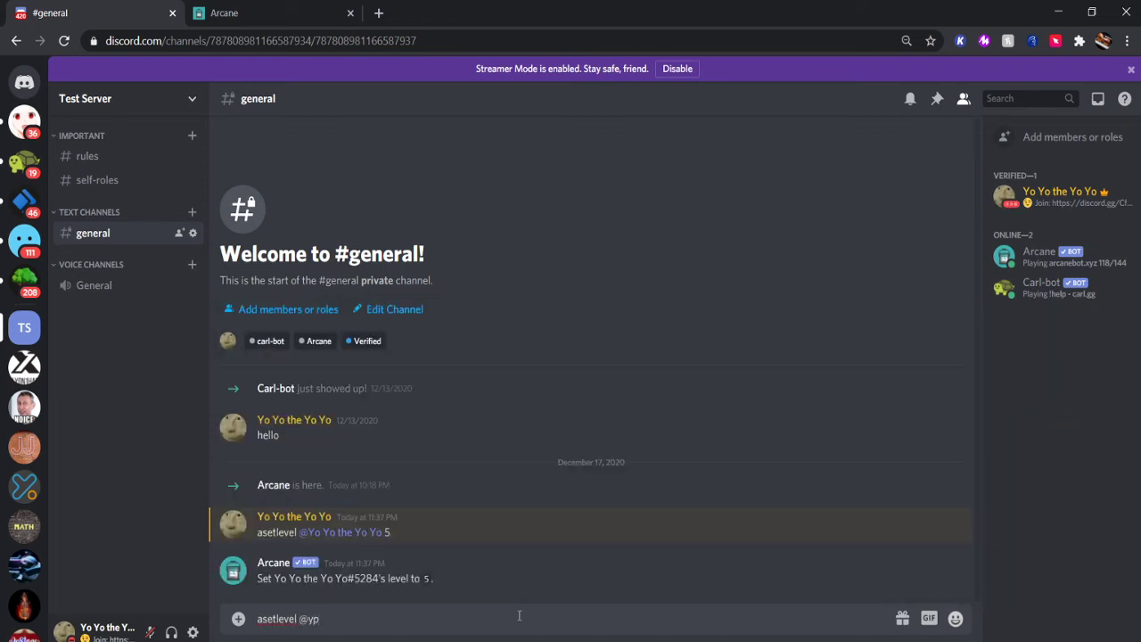
type("10")
key("Return")
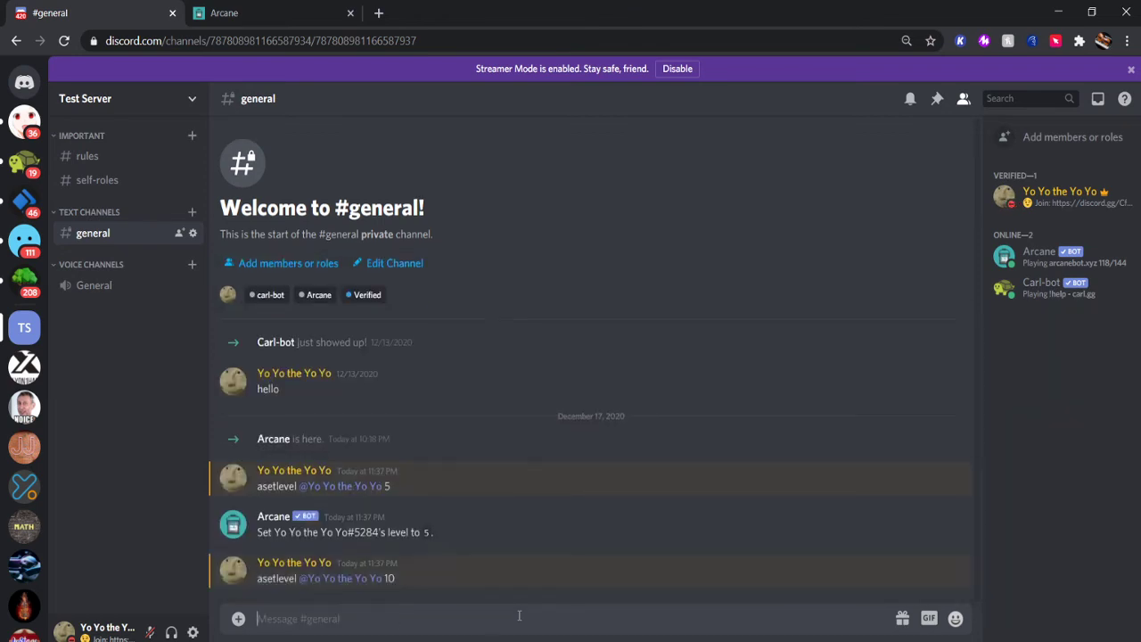
left_click(1070, 196)
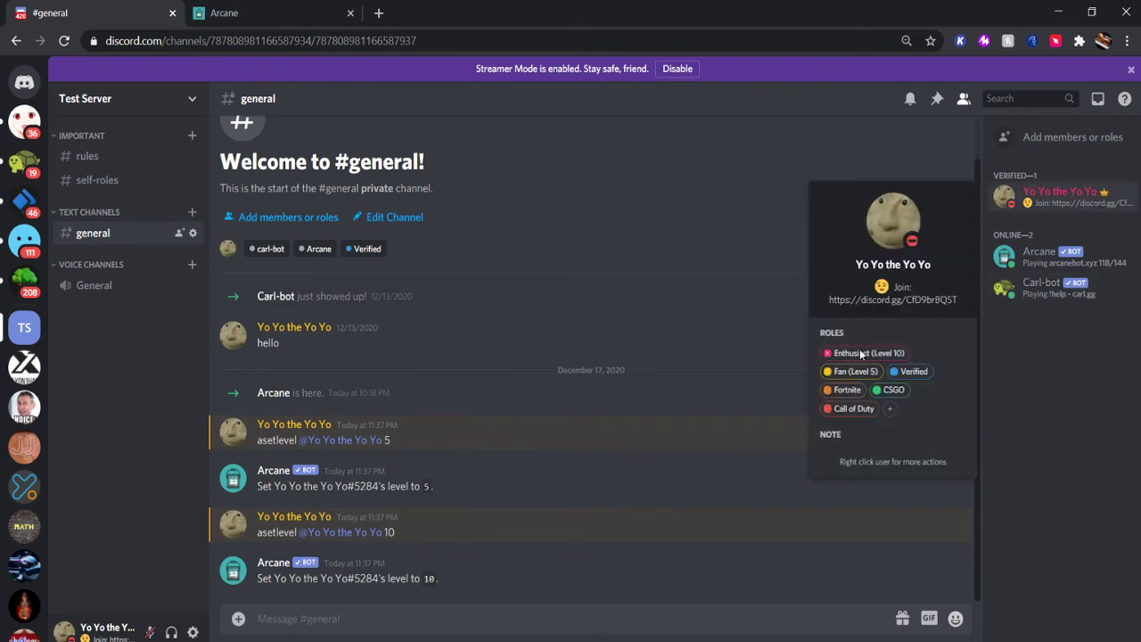
left_click(597, 538)
Step: Send 'asetlevel' with your member mention and 20, then close the profile popout
type("aset")
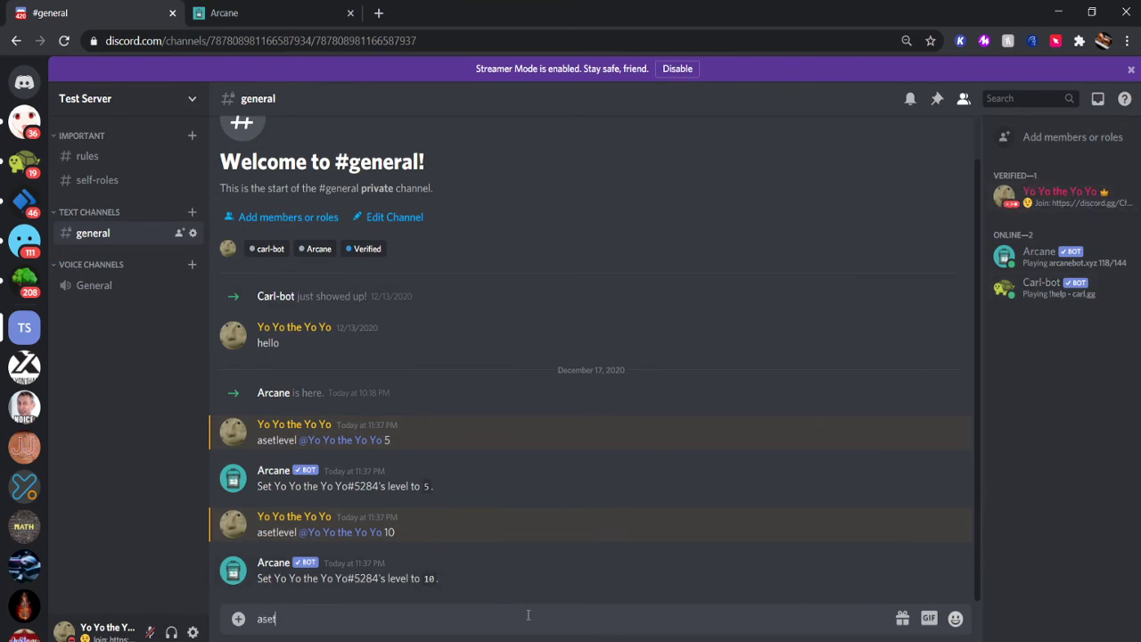
type("level")
type("@yo")
key("Tab")
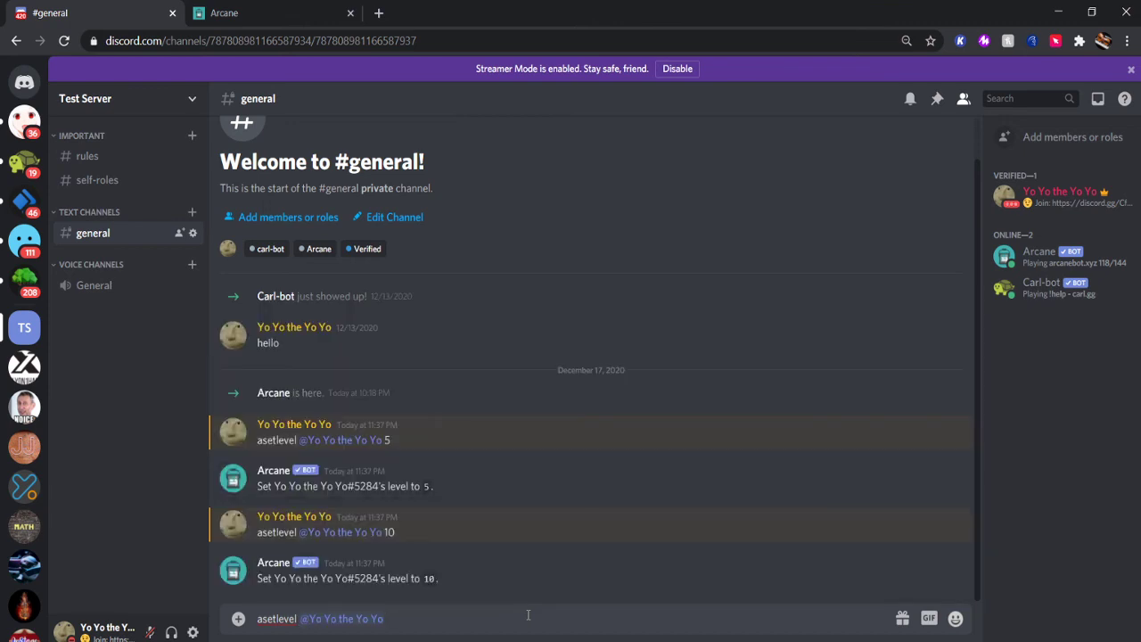
type("20")
key("Return")
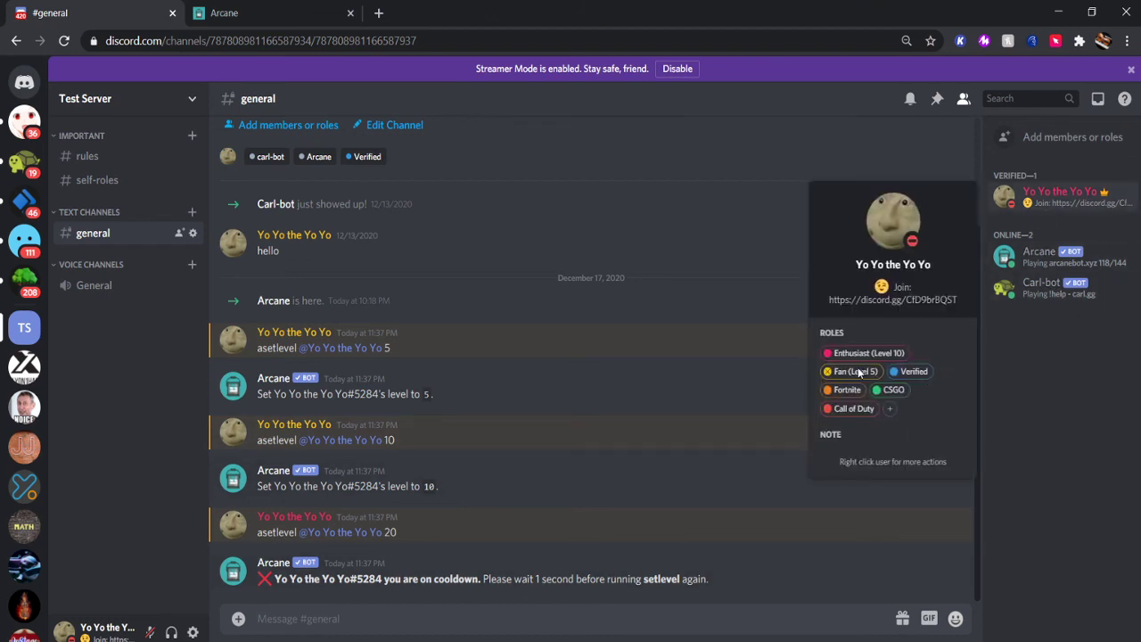
left_click(612, 455)
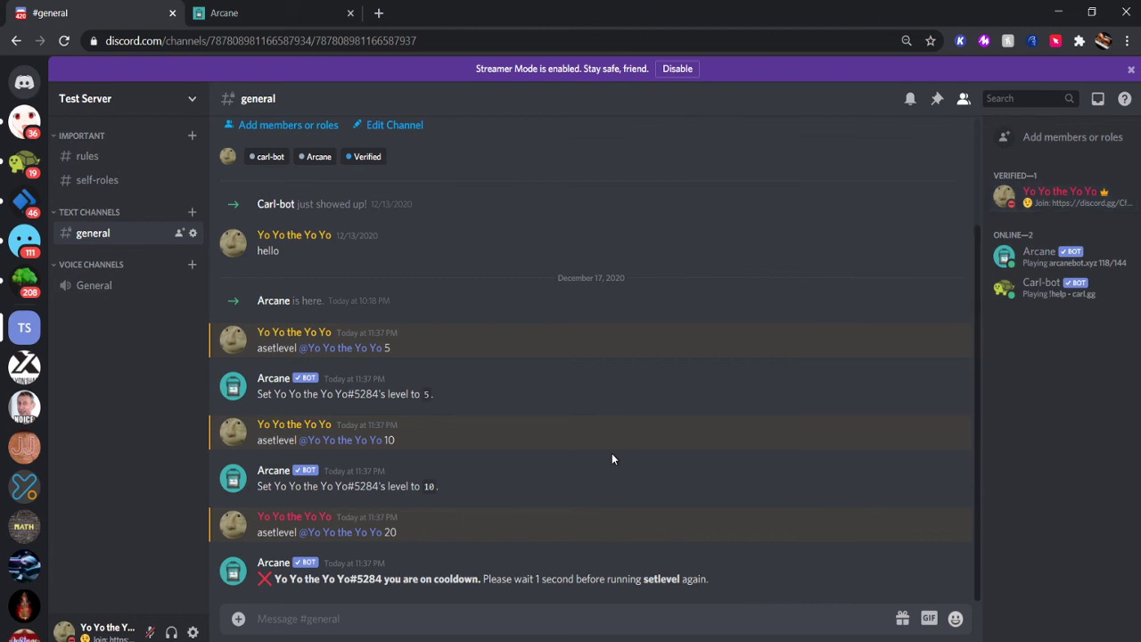